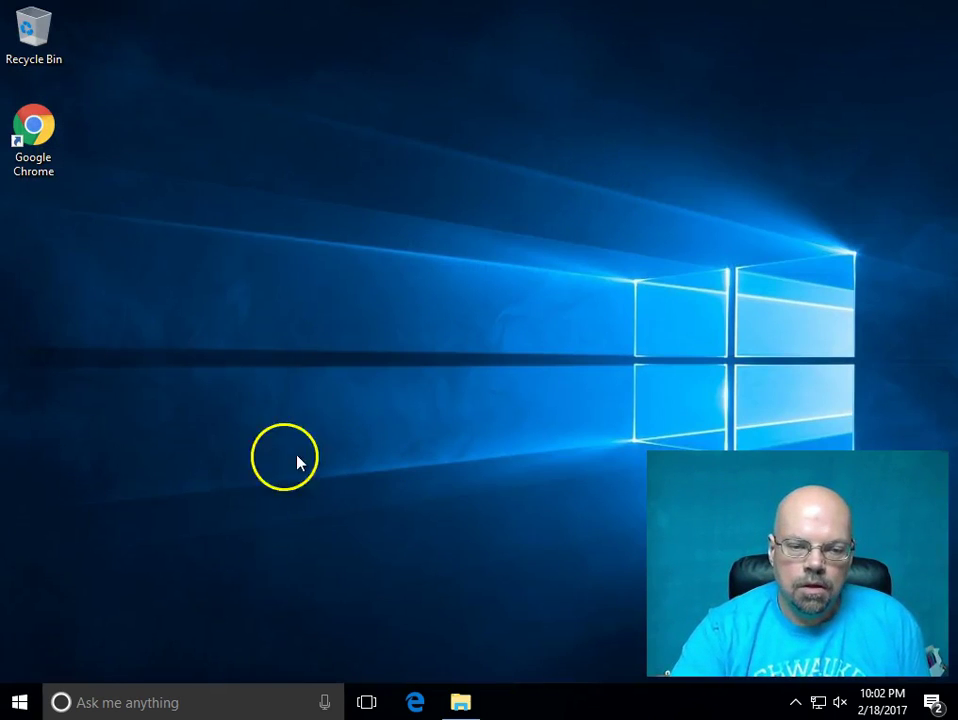
- Open Windows Settings and go to the Accounts page
left_click(20, 700)
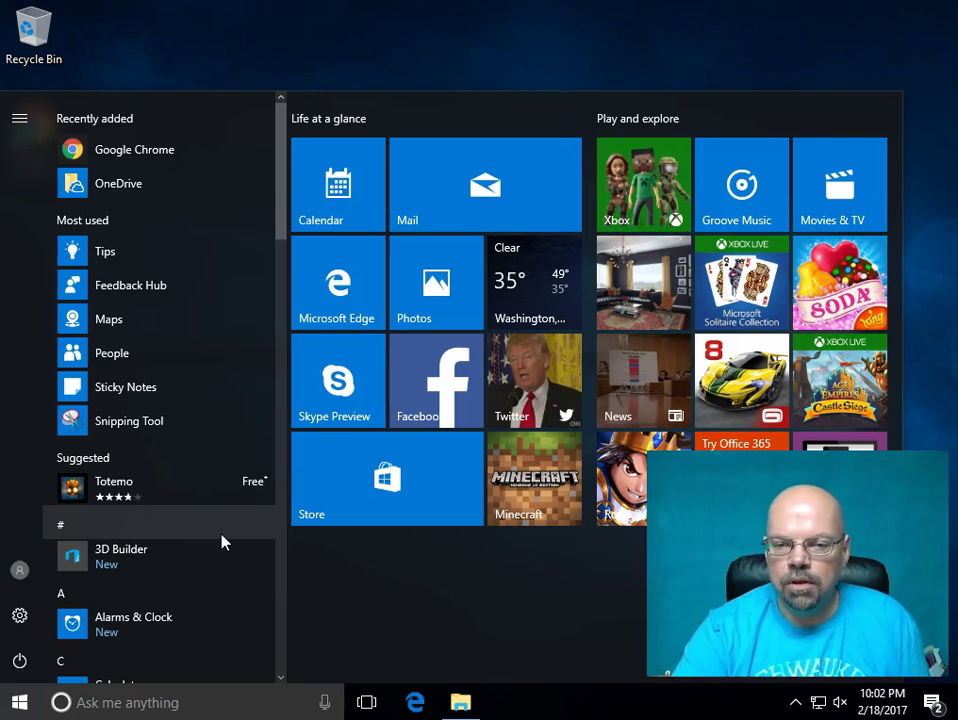
key("super+i")
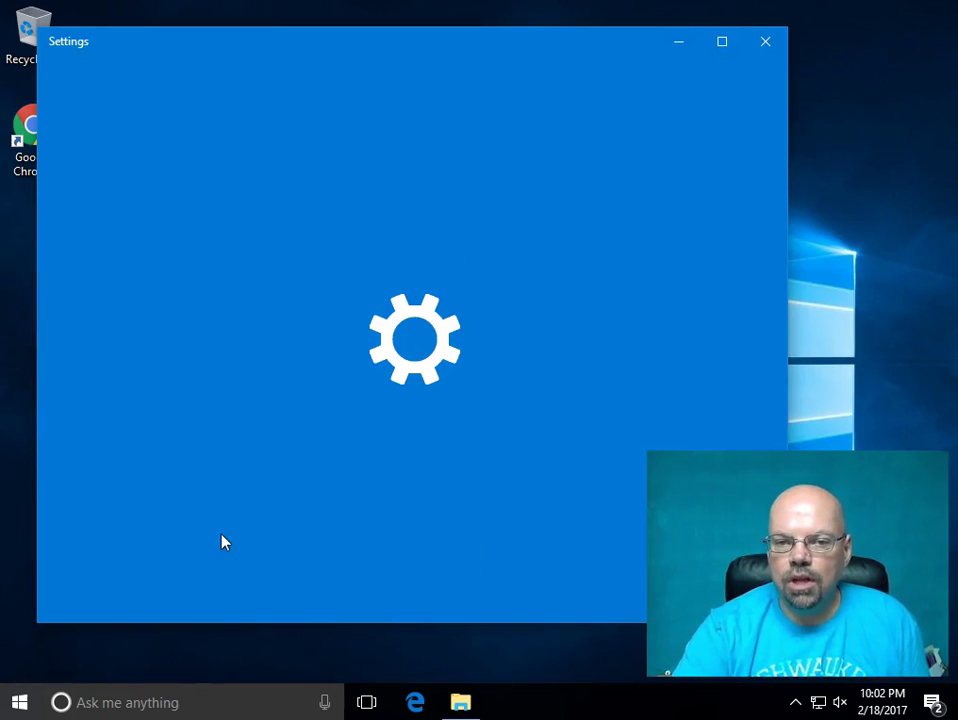
left_click(249, 540)
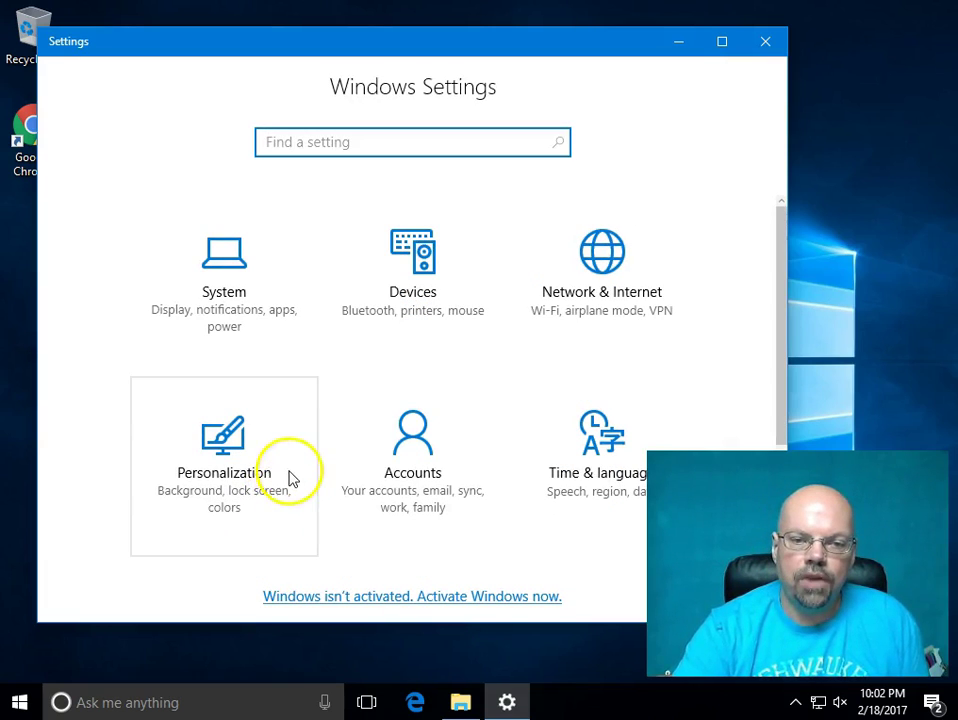
scroll(315, 493, "down", 3)
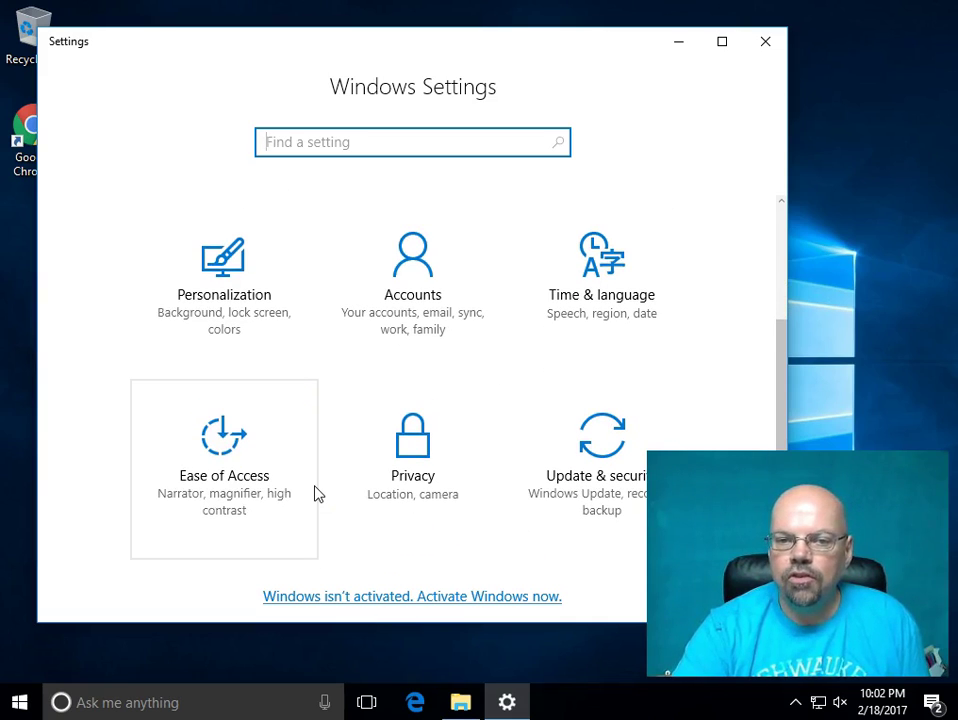
left_click(320, 485)
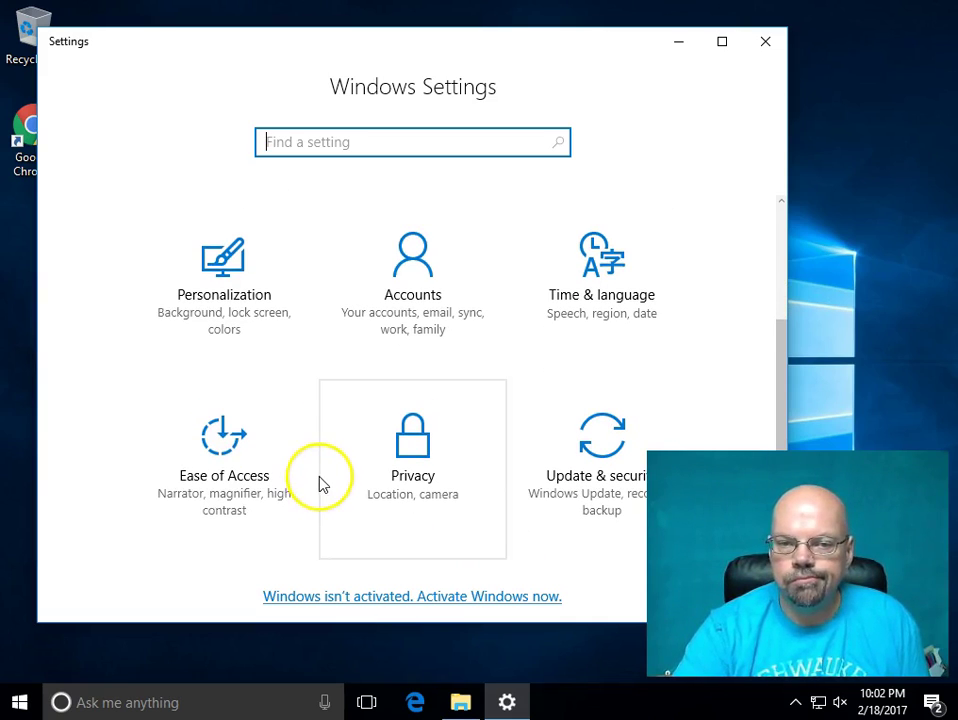
left_click(406, 290)
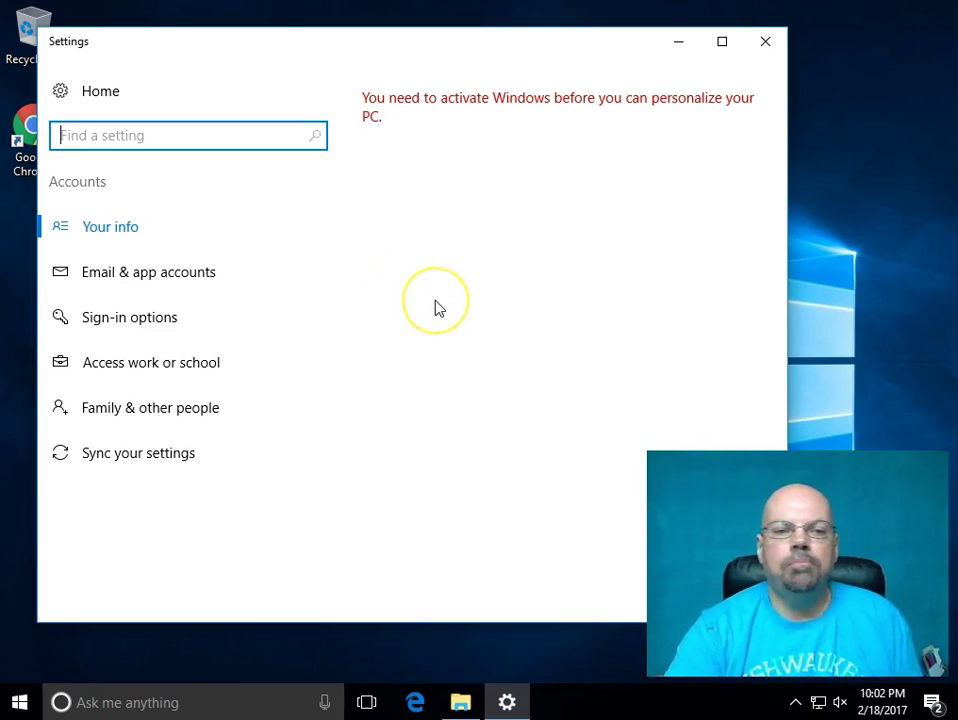
- Go to Sign-in options in Accounts and choose Add under Password
left_click(445, 318)
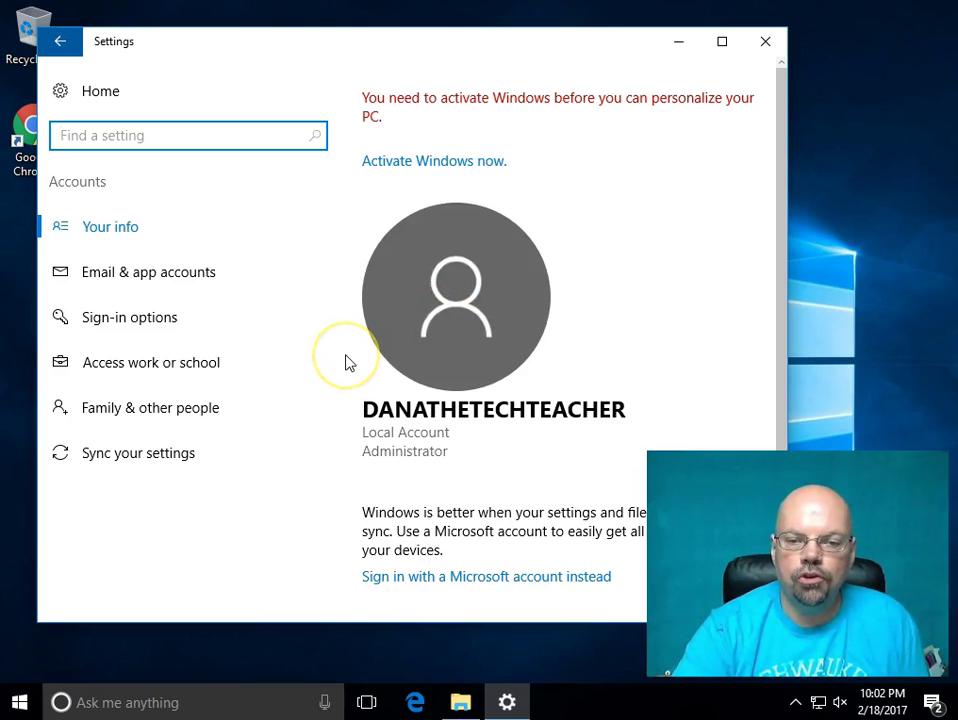
scroll(345, 362, "down", 3)
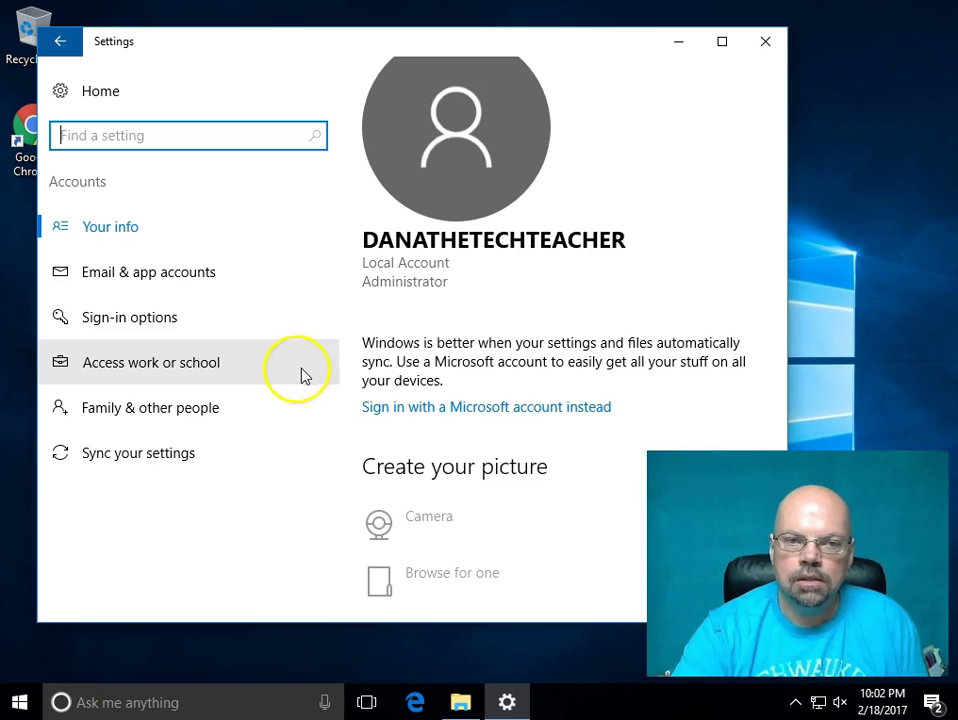
scroll(413, 363, "up", 3)
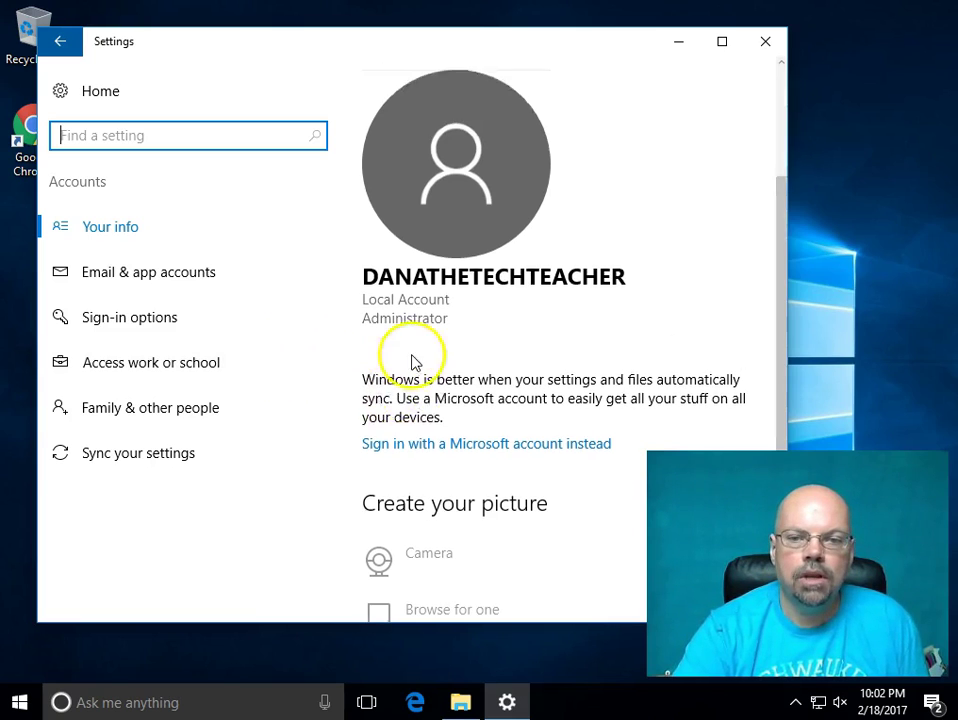
scroll(400, 410, "down", 3)
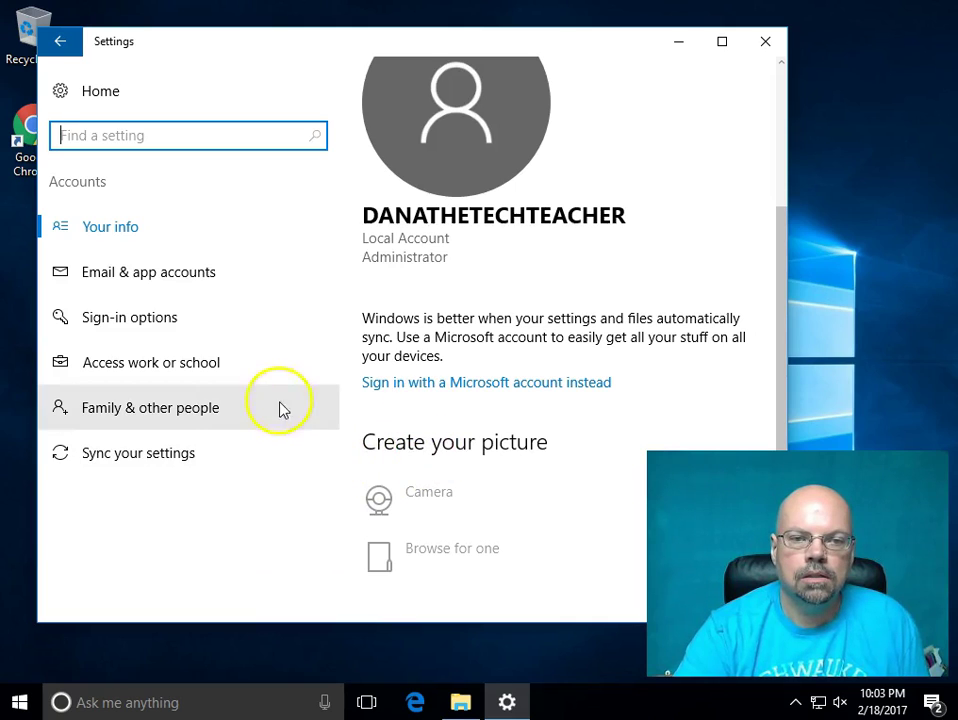
left_click(147, 322)
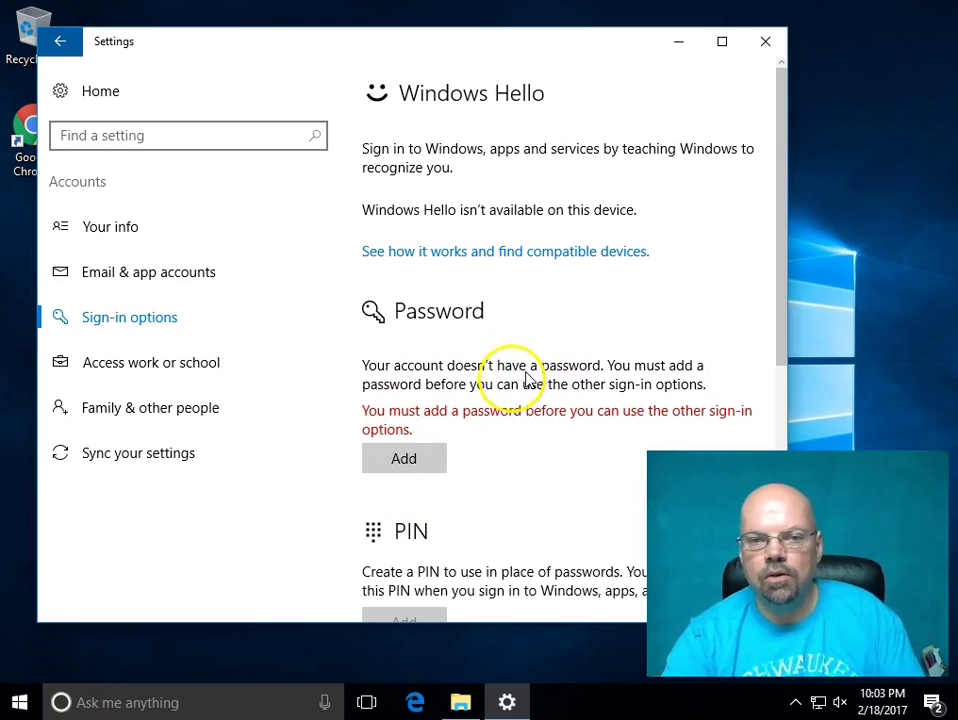
left_click(423, 460)
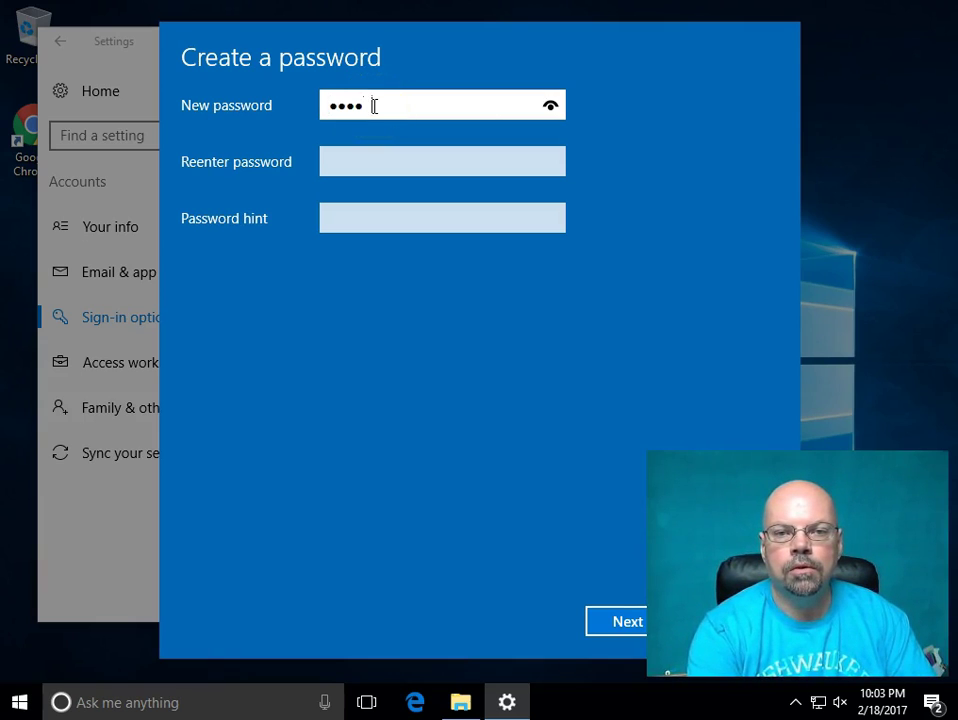
- Correct the re-entered password so it matches, add a password hint, and submit the form
key("Tab")
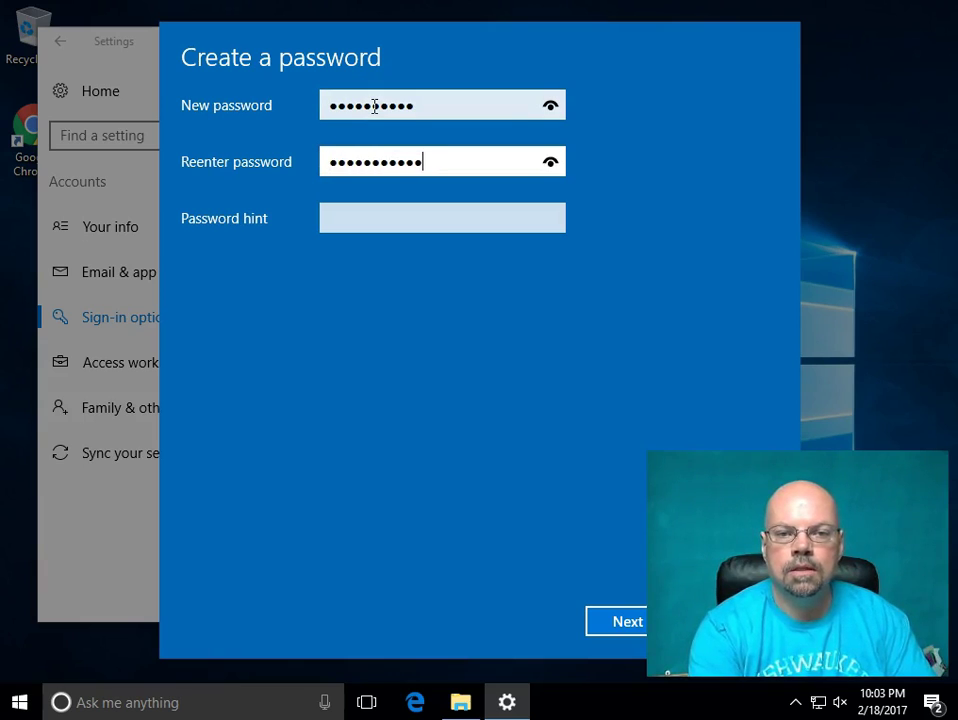
key("Tab")
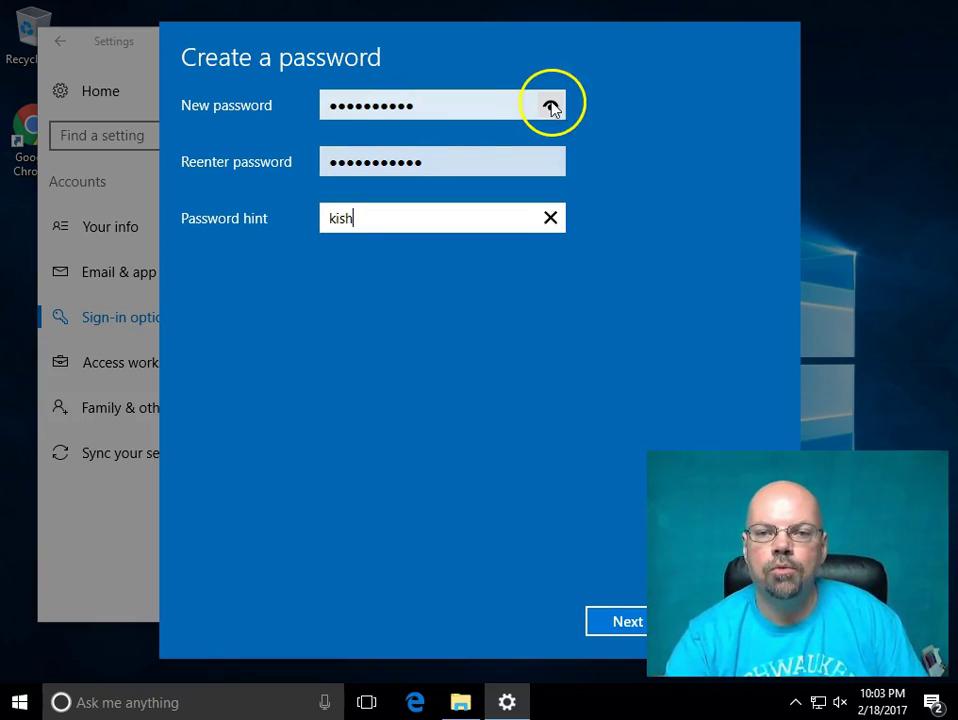
left_click(551, 107)
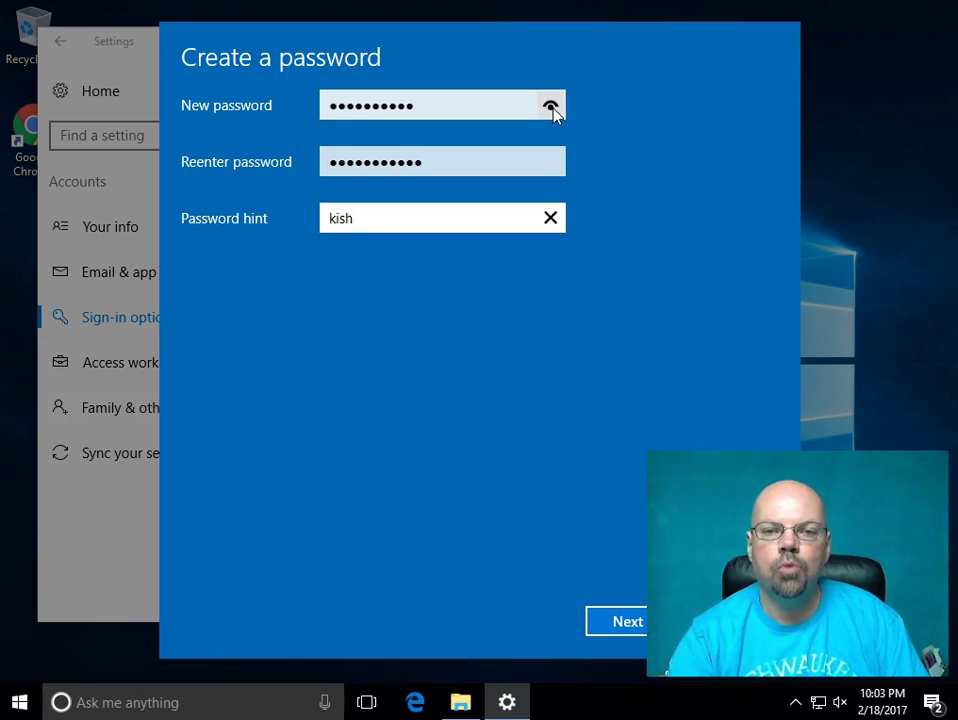
left_click(551, 163)
left_click(551, 163)
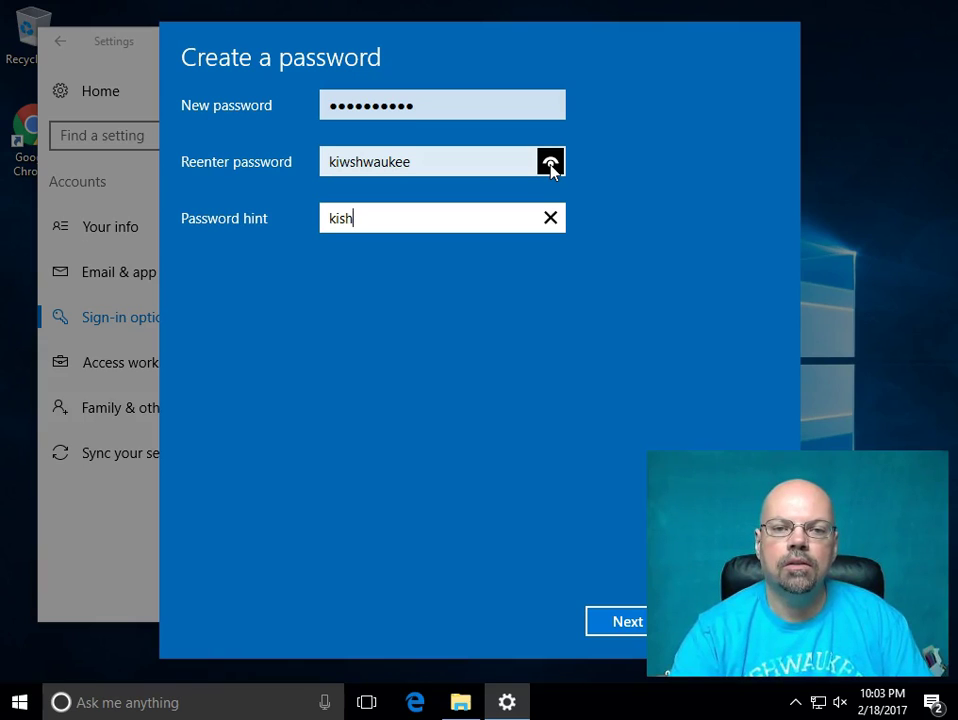
left_click_drag(440, 163, 295, 170)
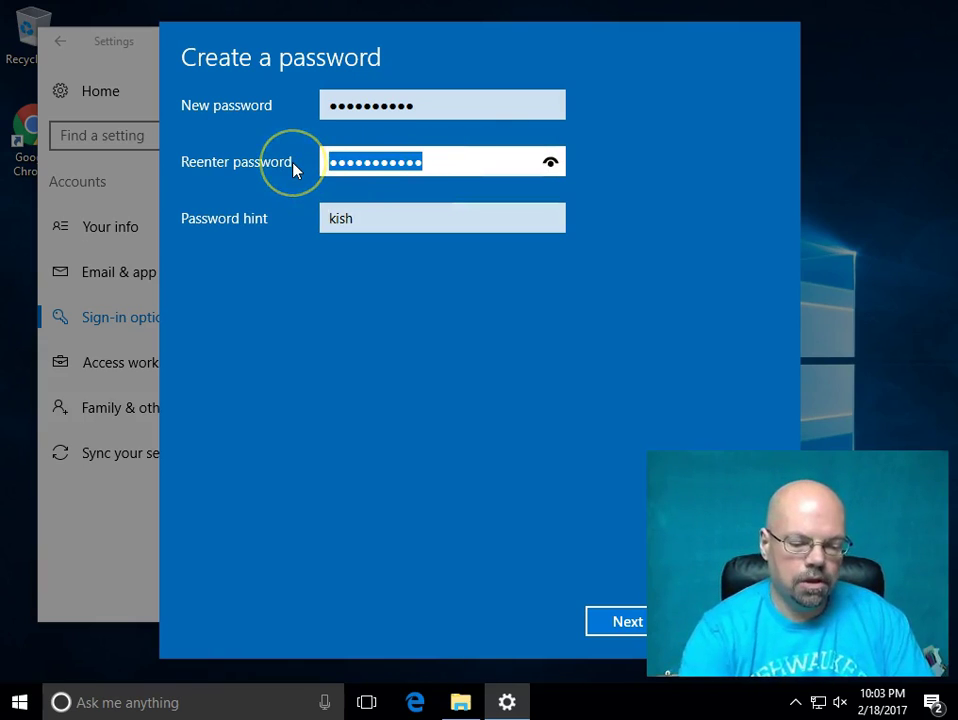
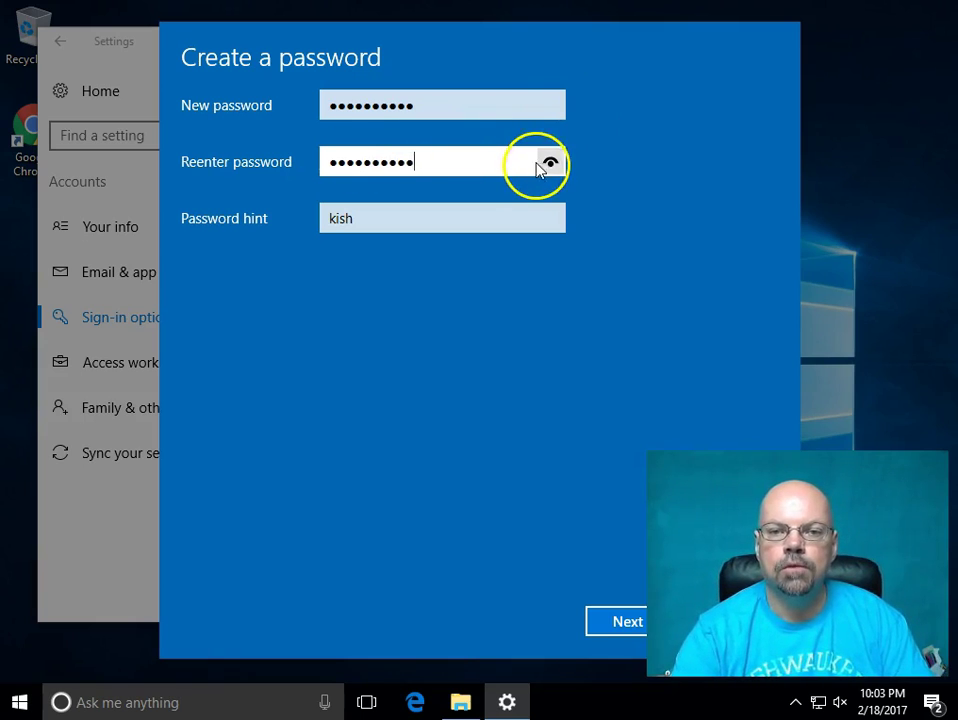
left_click_drag(547, 164, 547, 164)
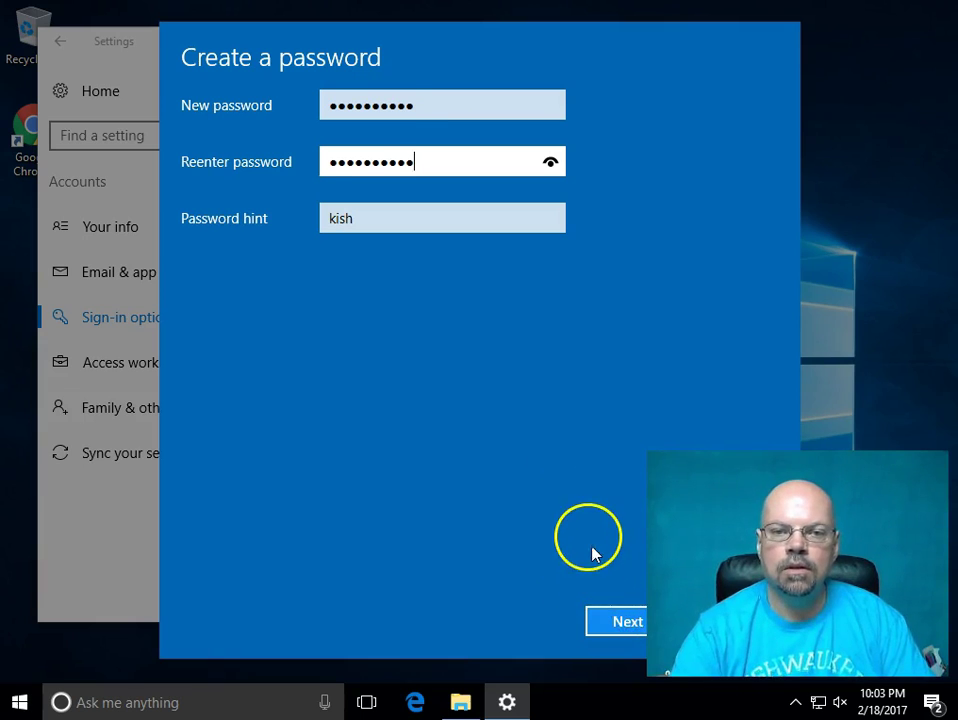
key("Return")
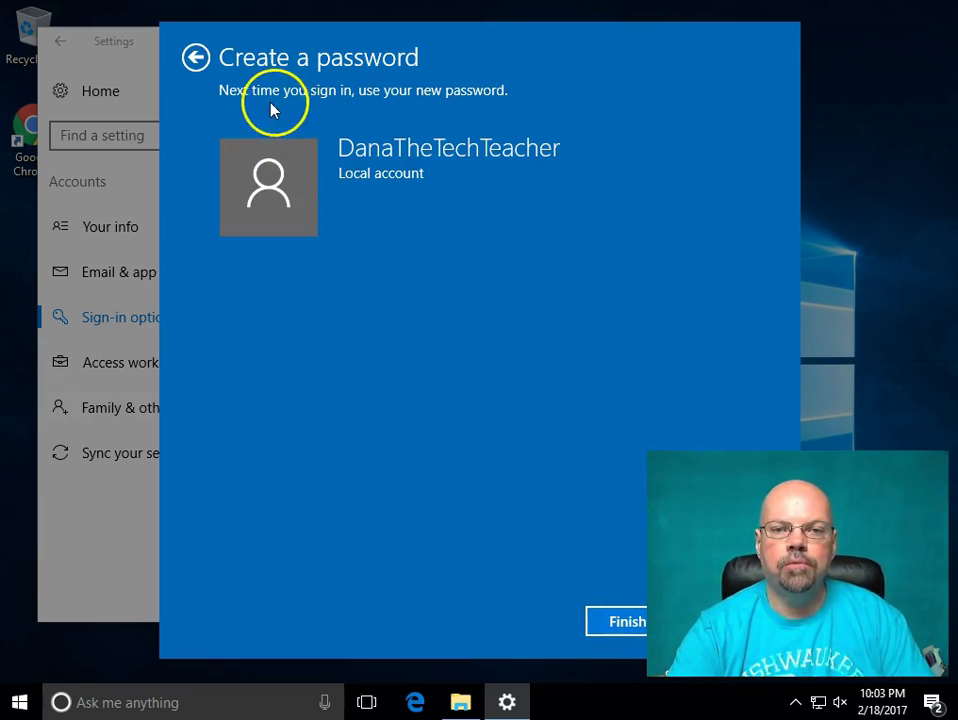
left_click(614, 625)
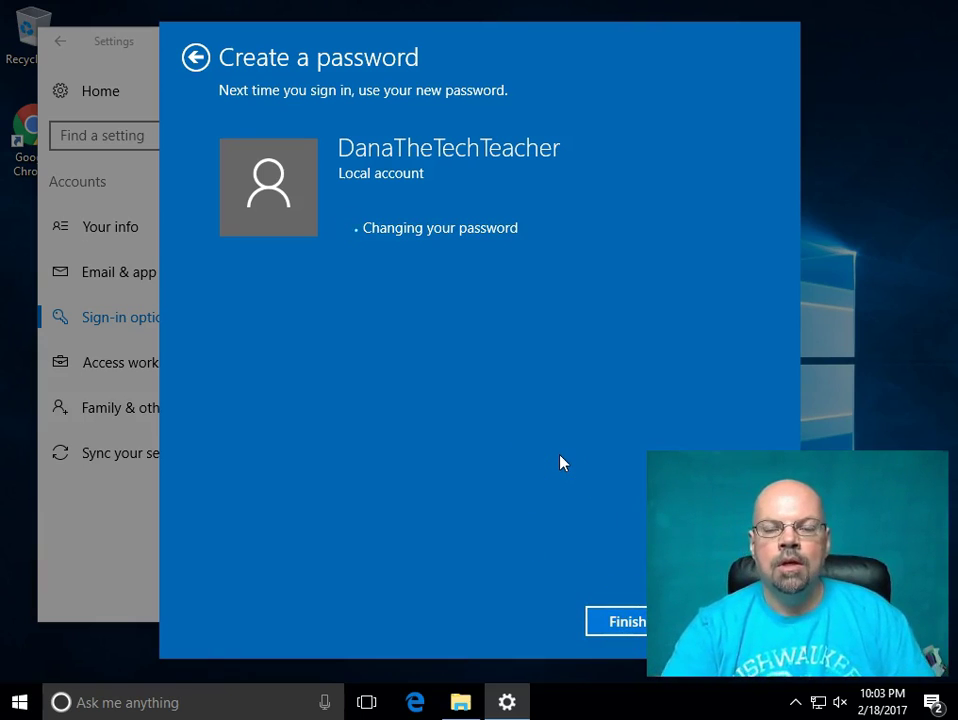
- Finish applying the new password, check the Accounts page, and close Settings
left_click(561, 452)
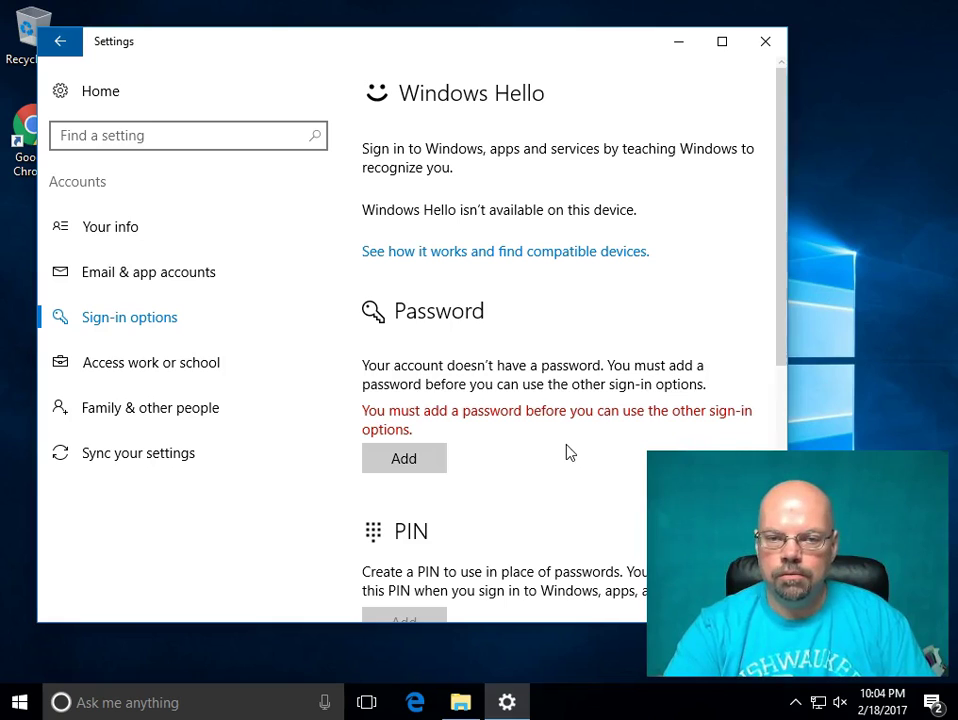
left_click(573, 383)
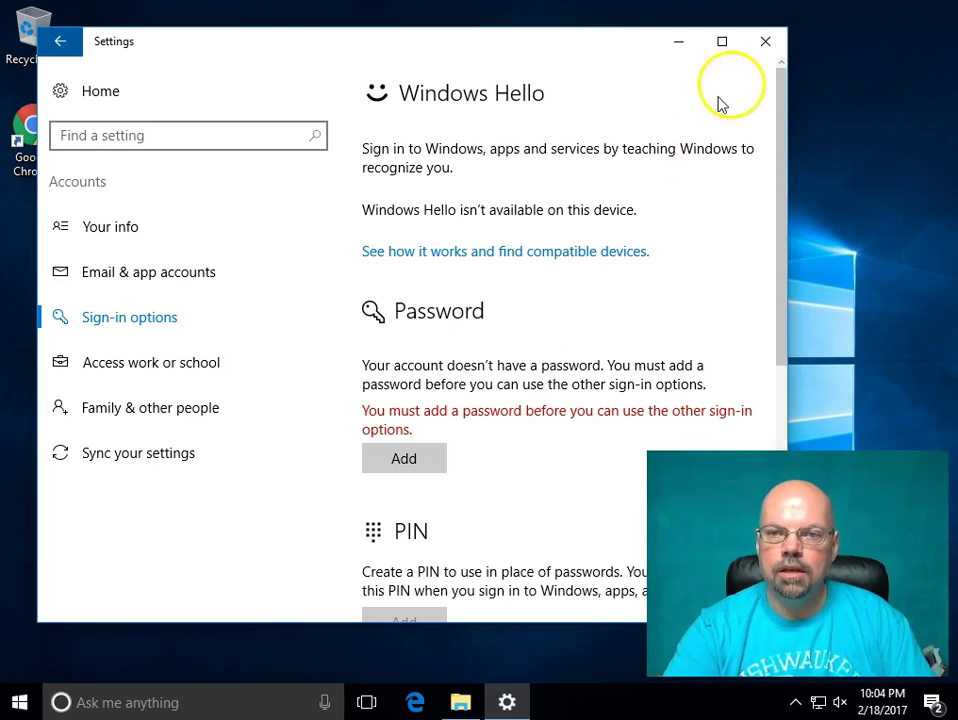
left_click(64, 42)
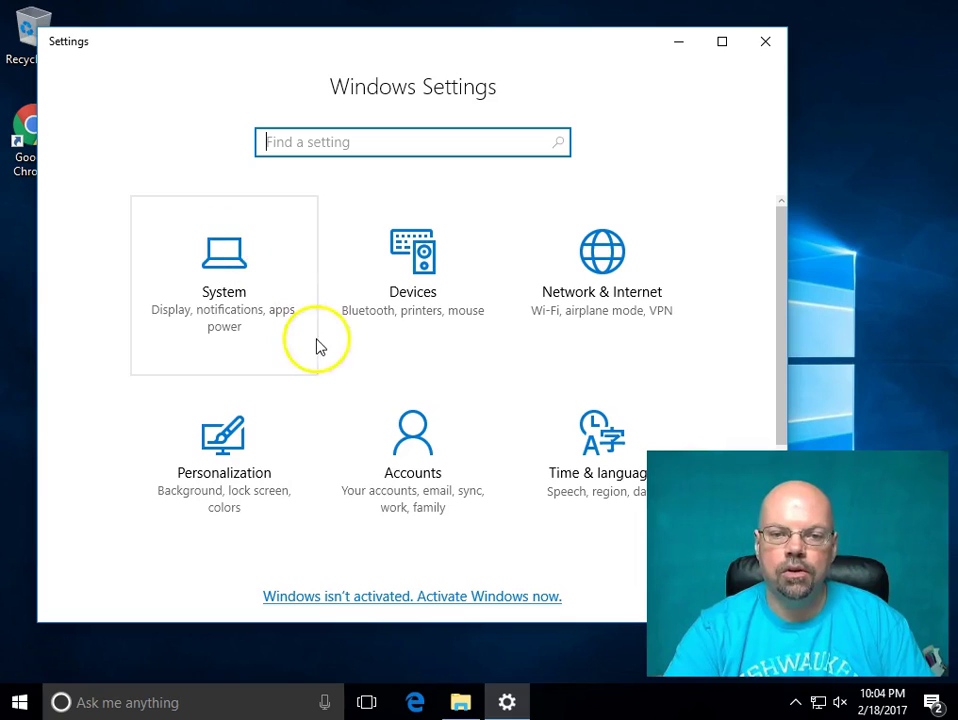
left_click(424, 385)
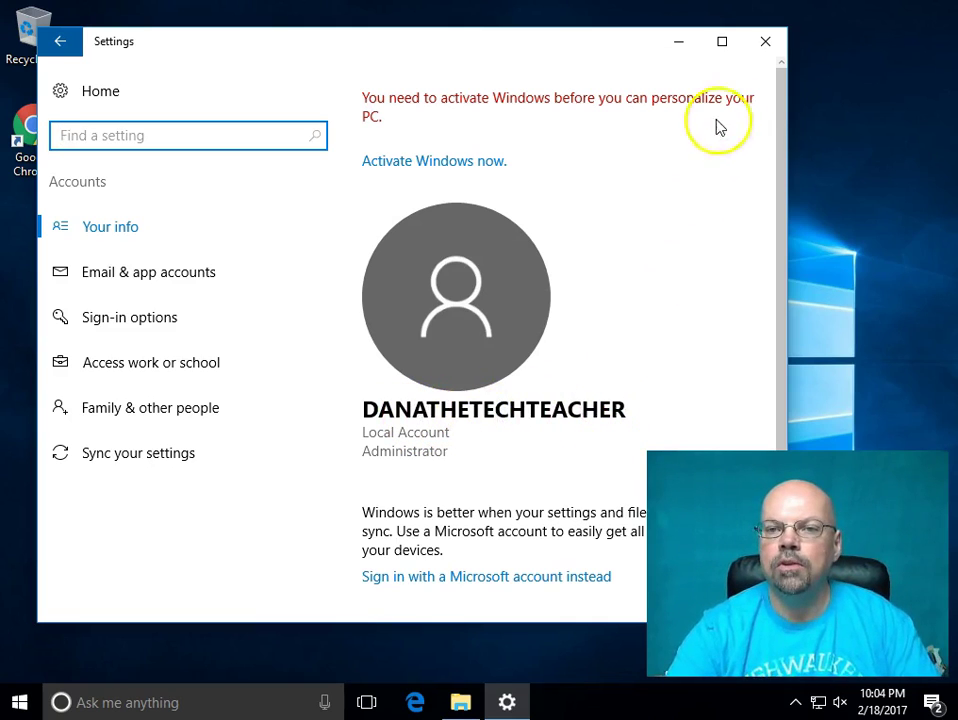
left_click(765, 48)
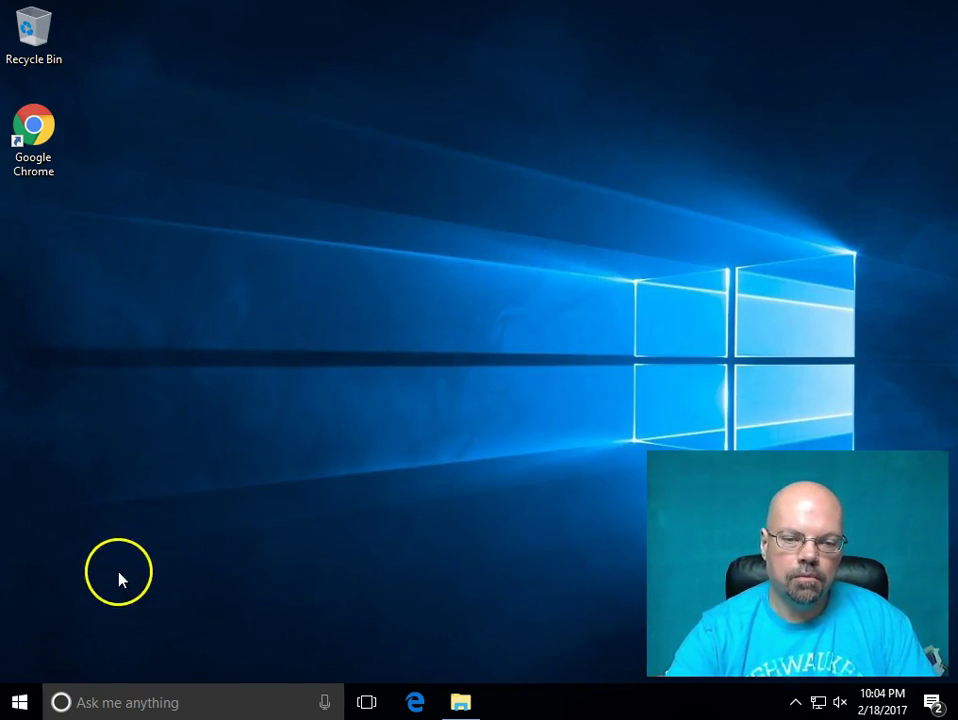
- Mount trinity-rescue-kit.3.4-build-372.iso in the VM's optical drive via Devices > Optical Drives
left_click(360, 530)
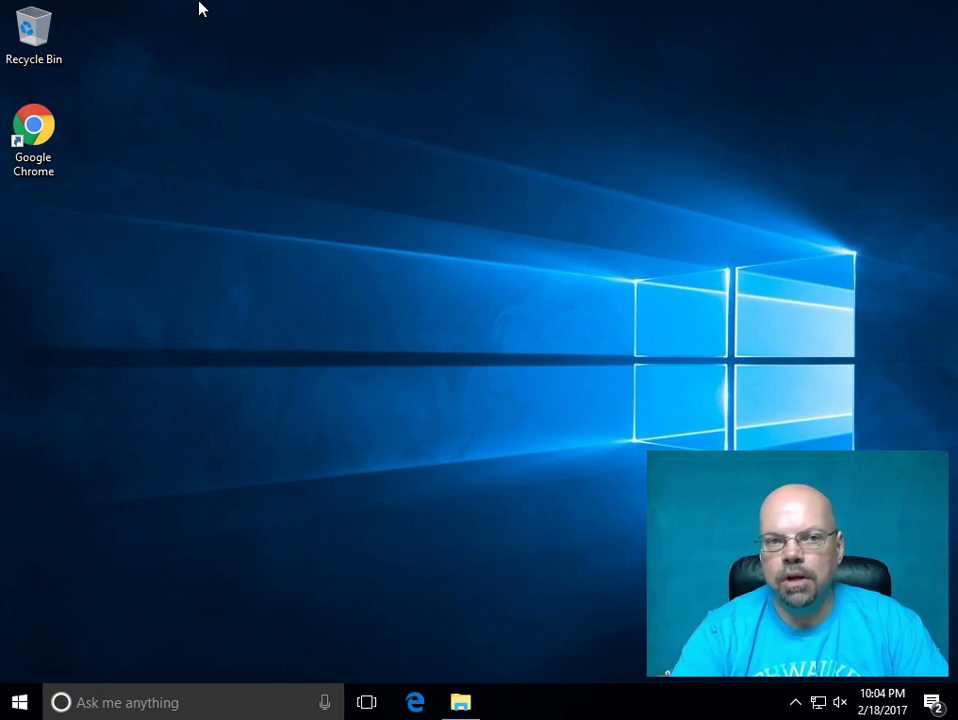
left_click(199, 8)
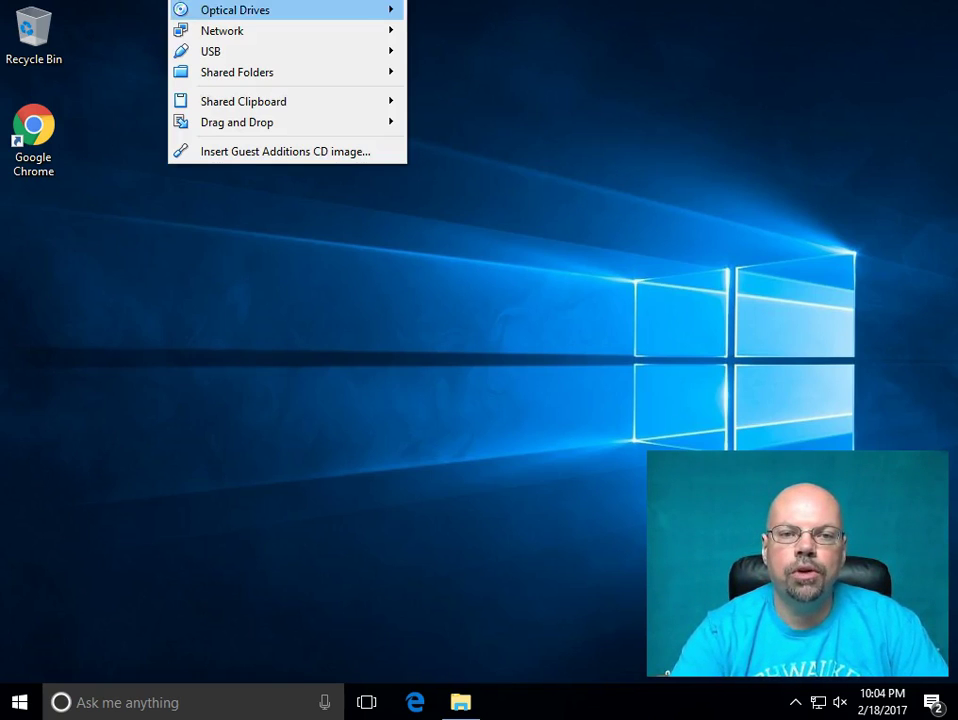
mouse_move(218, 11)
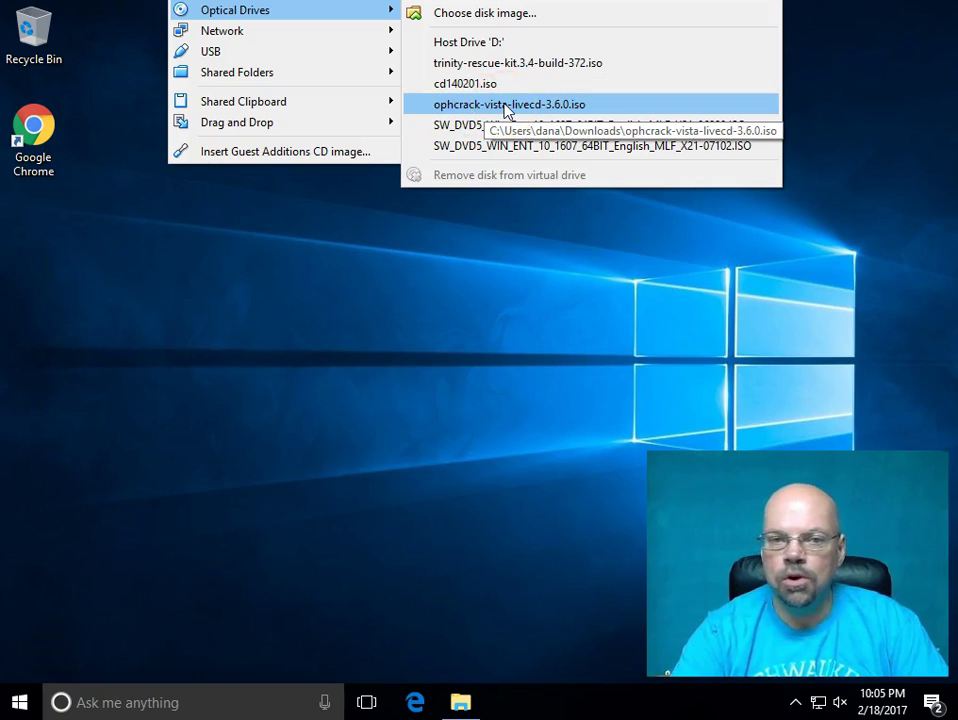
left_click(480, 86)
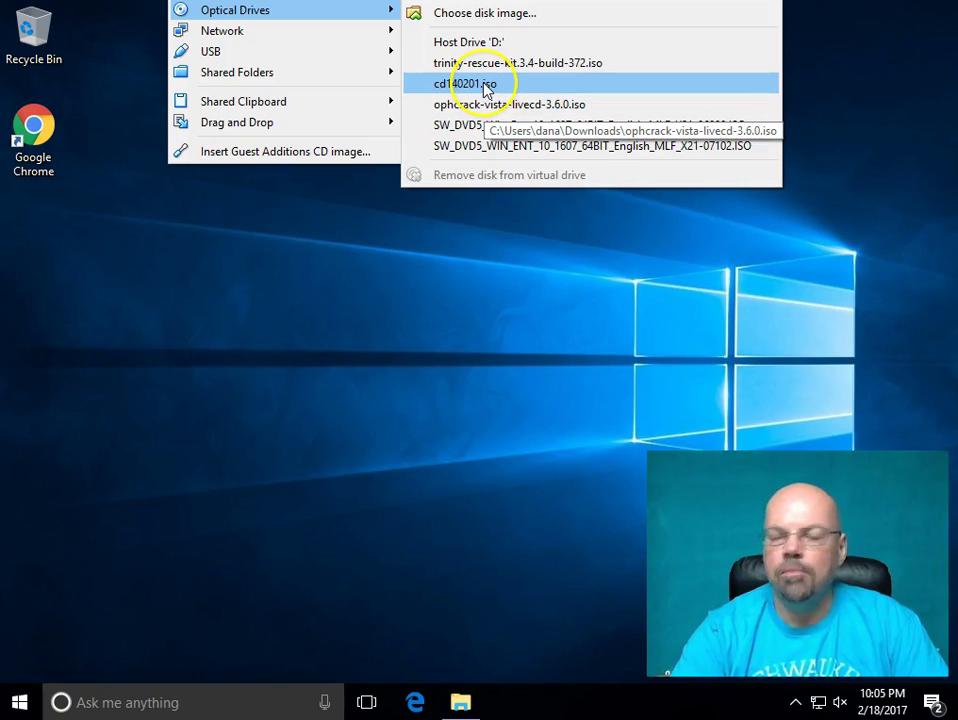
left_click(500, 66)
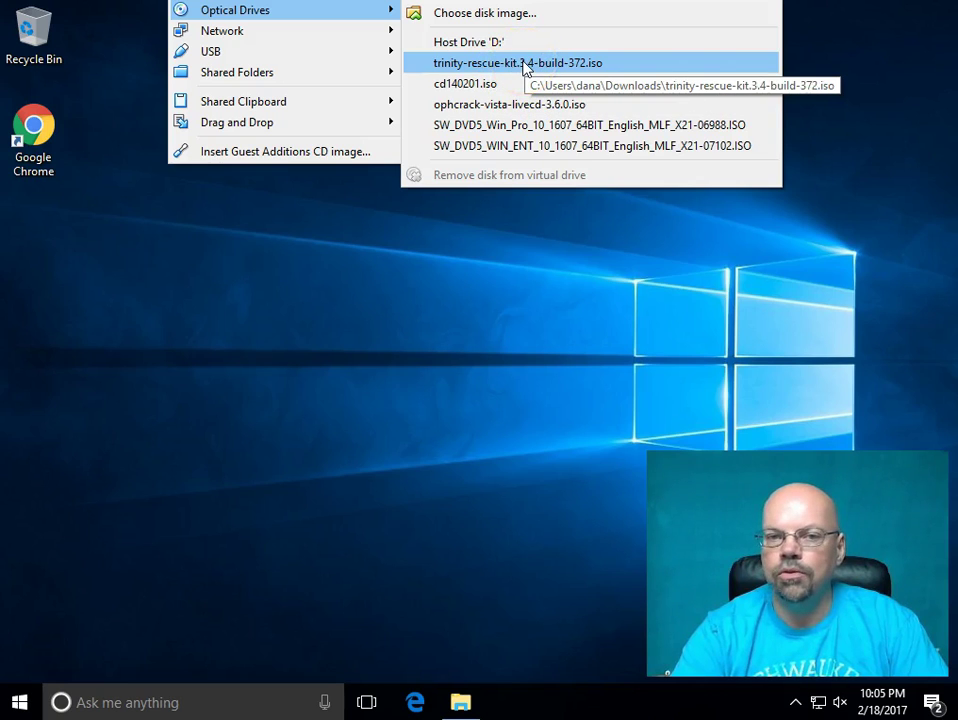
left_click(526, 68)
left_click(535, 96)
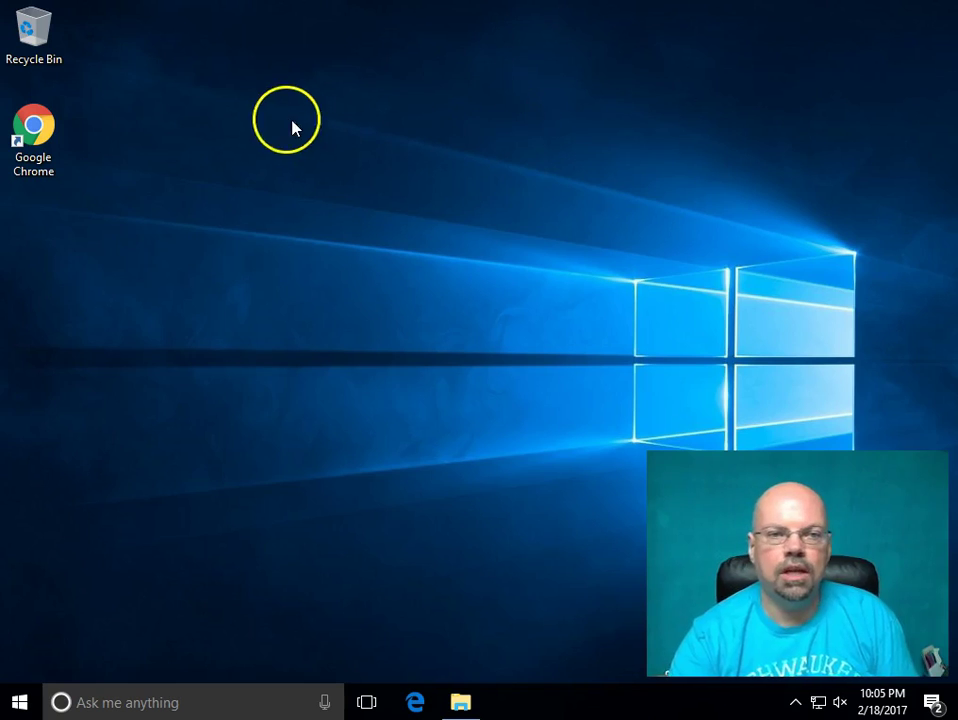
- Restart the Windows 10 guest from the Start menu's Power options
key("ctrl+Home")
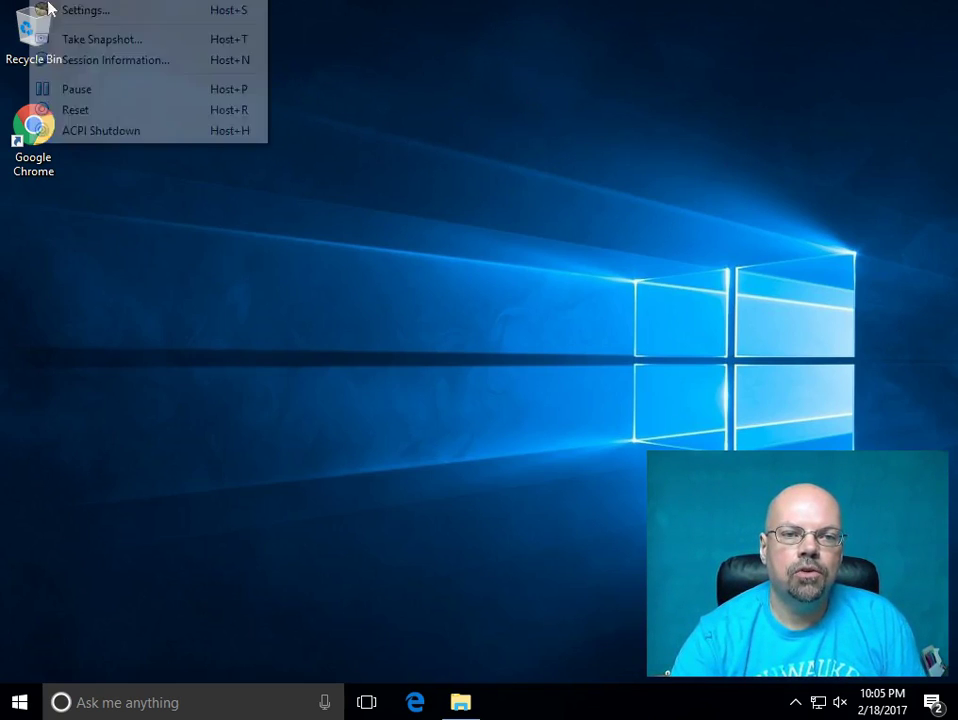
key("Escape")
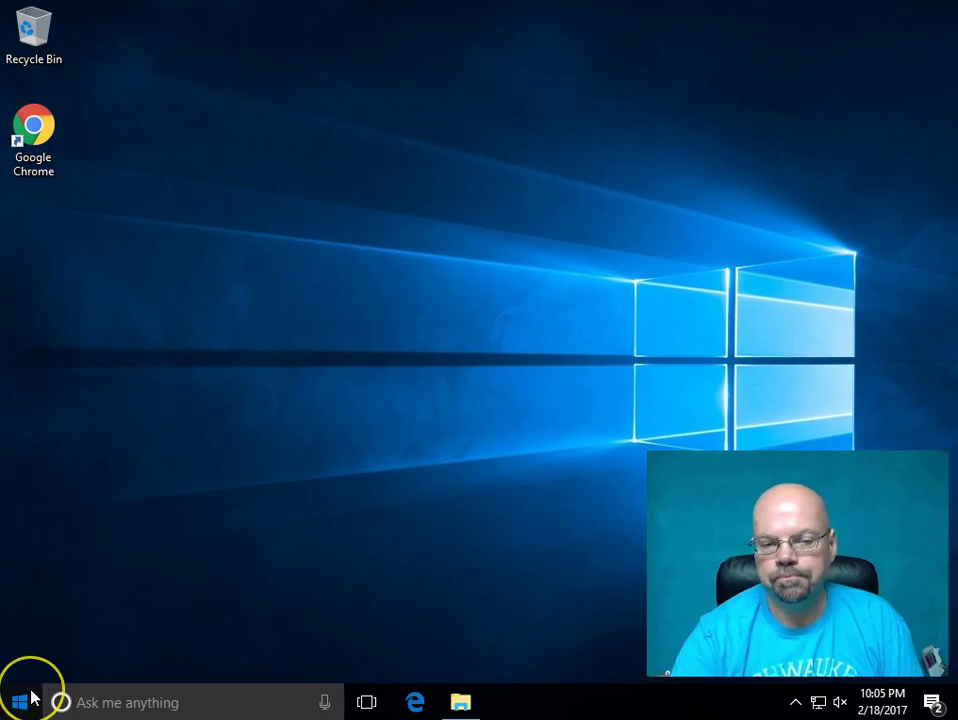
left_click(22, 701)
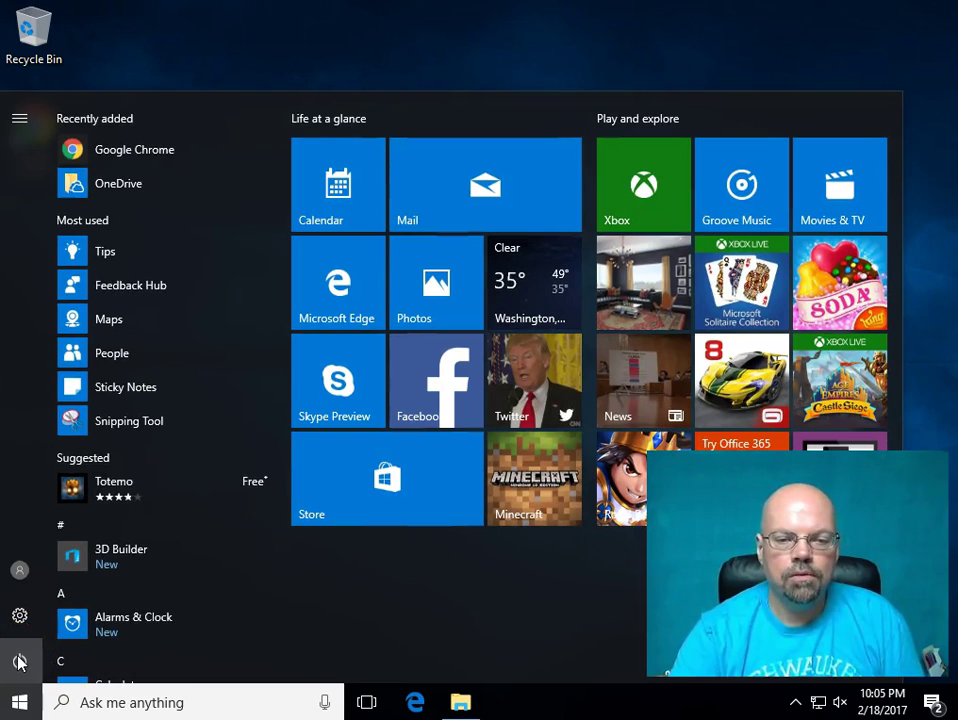
left_click(19, 661)
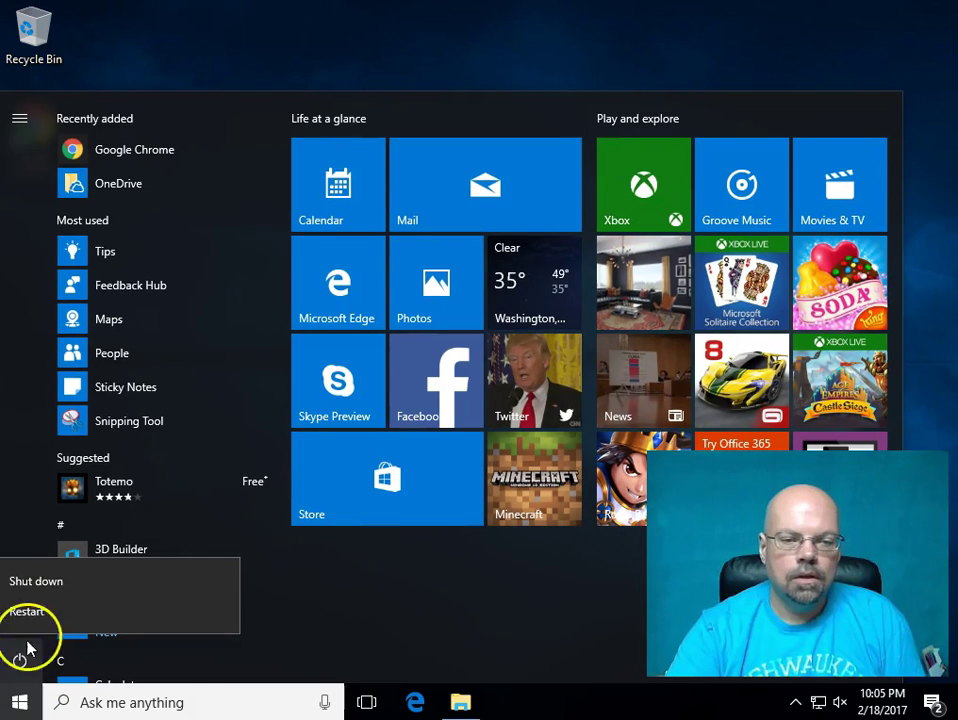
key("Escape")
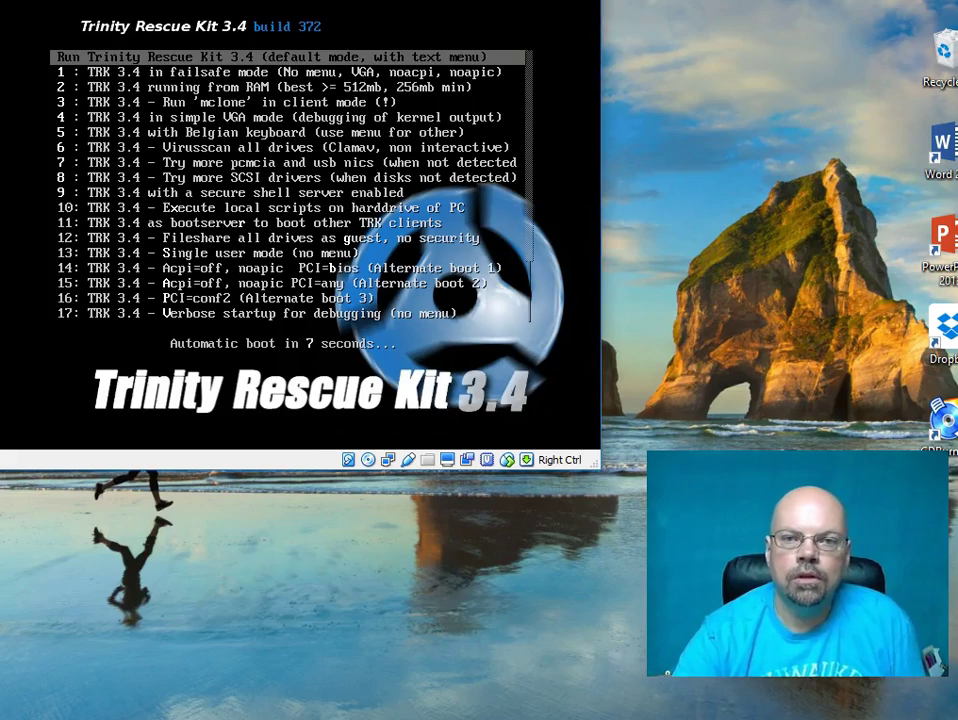
- Reposition the VirtualBox window while Trinity Rescue Kit auto-boots its default entry
left_click_drag(466, 0, 461, 93)
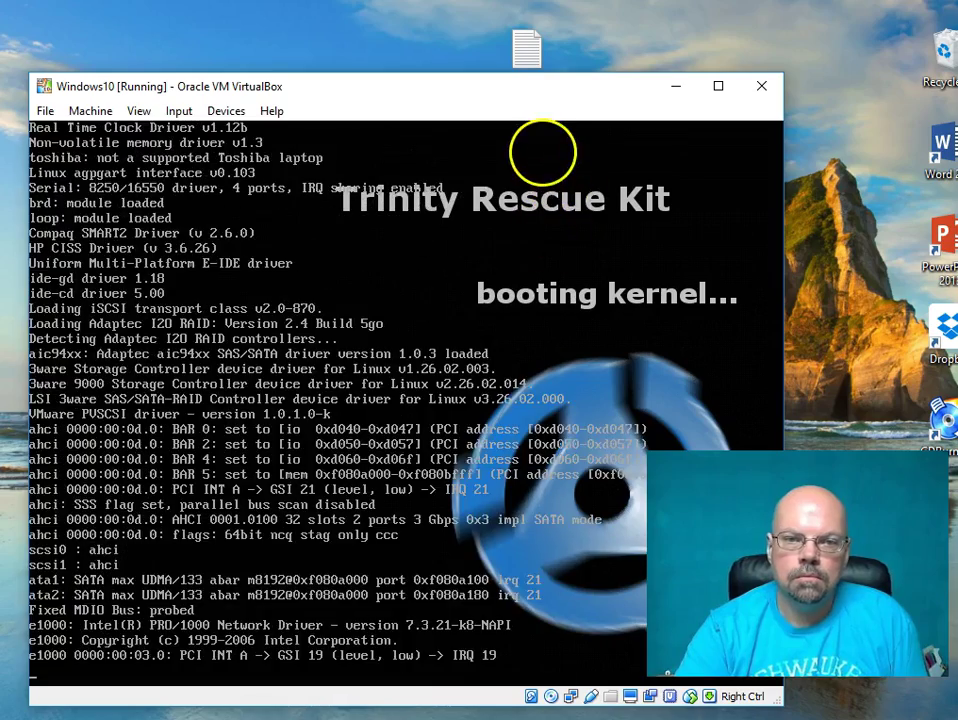
left_click_drag(481, 89, 470, 45)
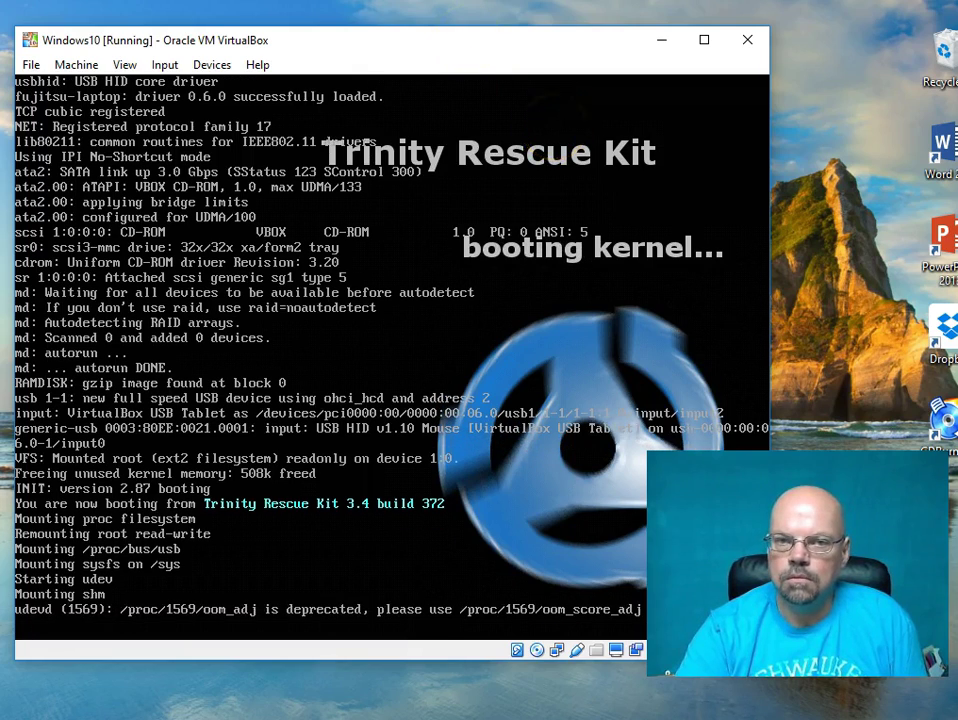